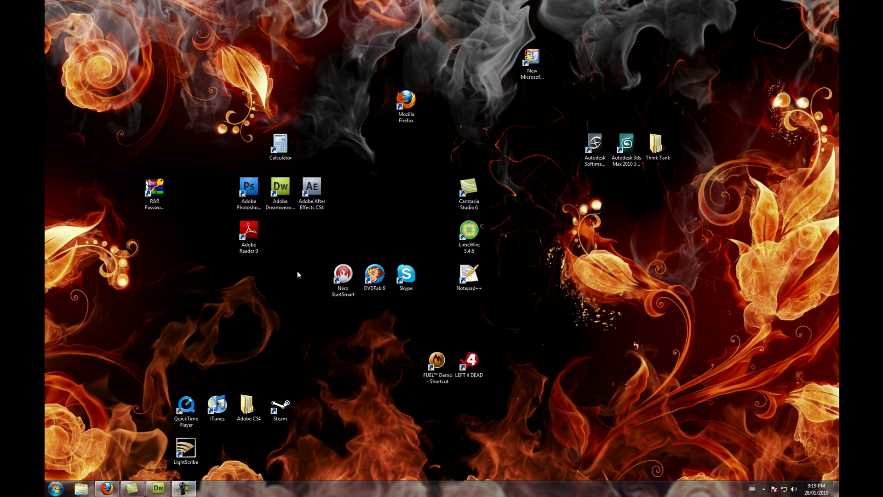
# Wrap the contact form table in a new div tag using Wrap Tag.
pyautogui.click(158, 488)
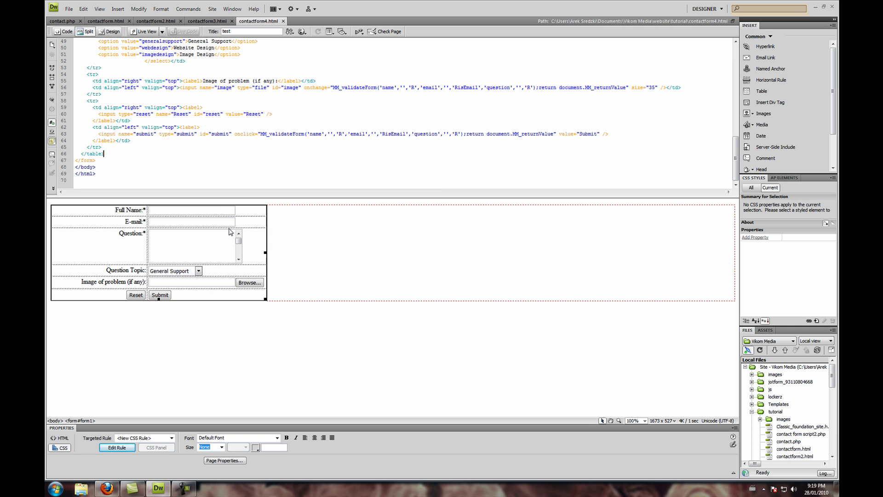
pyautogui.click(211, 205)
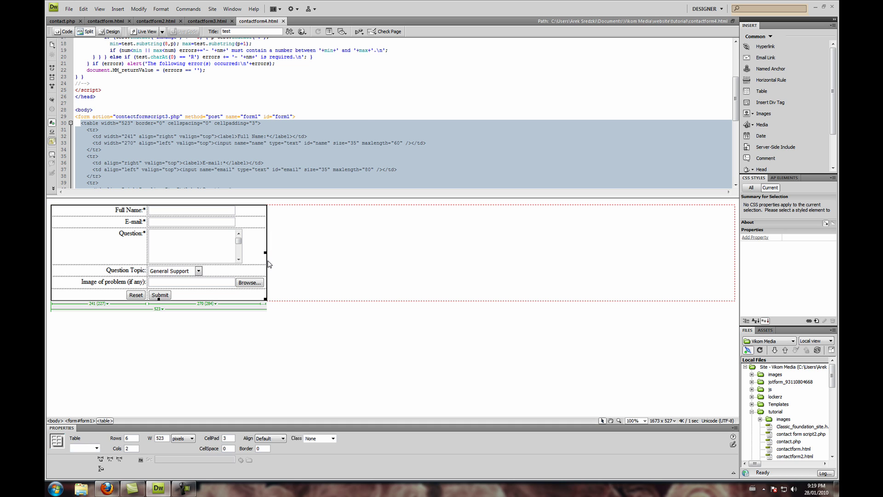
pyautogui.rightClick(268, 260)
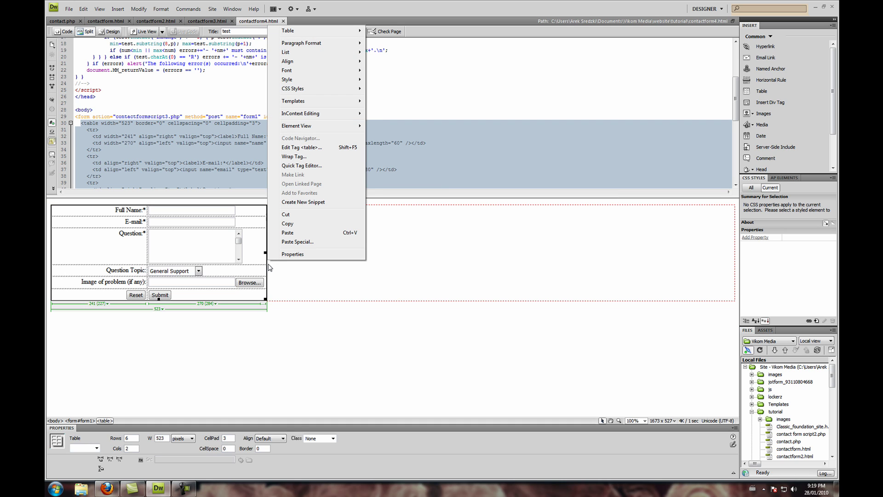
pyautogui.click(299, 158)
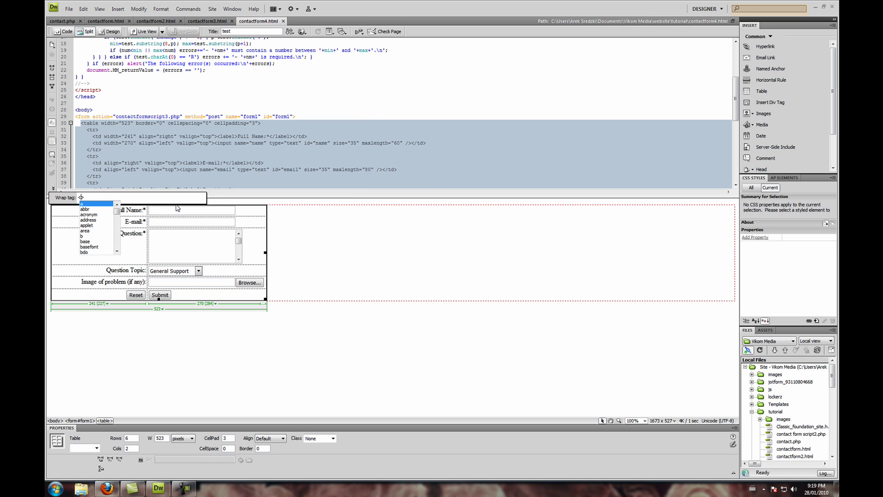
pyautogui.write('di')
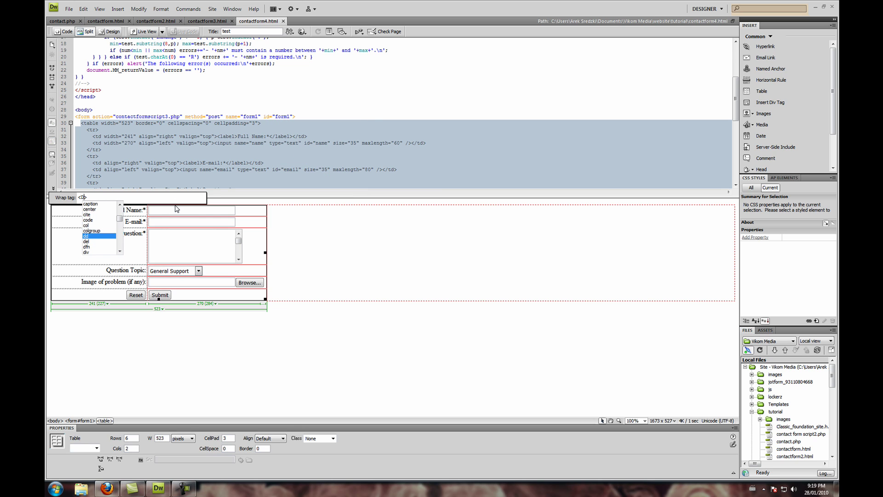
pyautogui.press('Return')
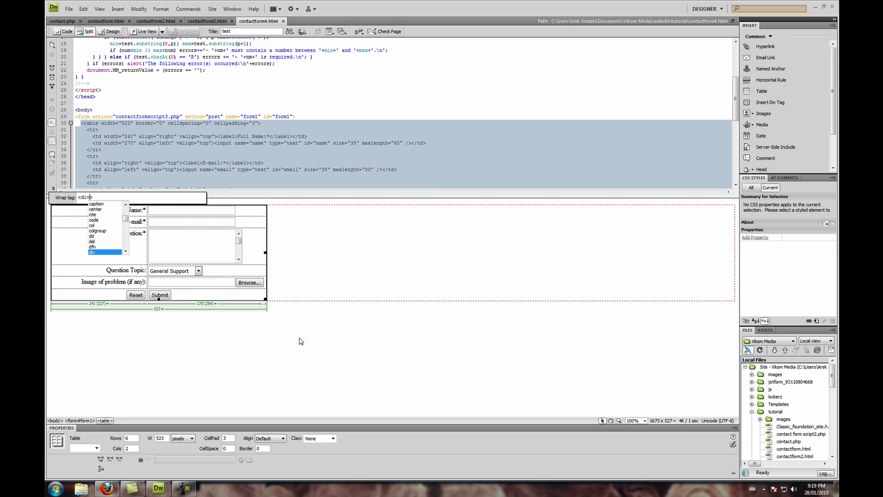
pyautogui.press('Return')
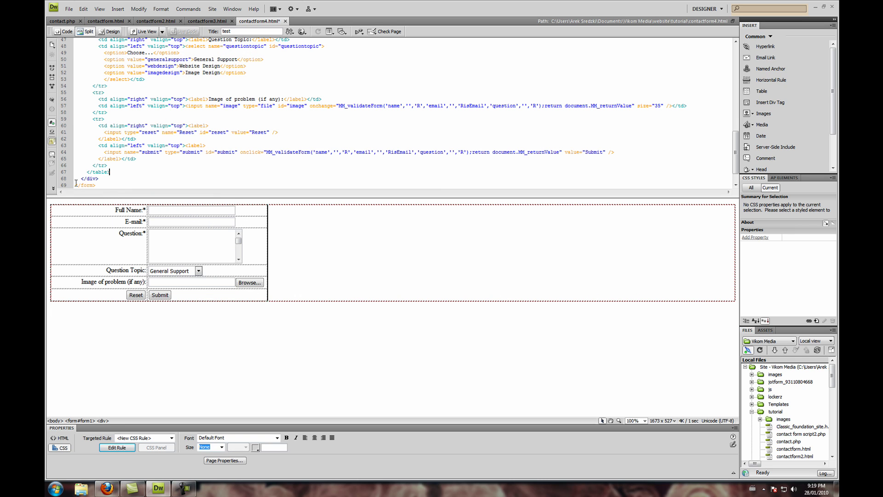
# Start a new CSS rule with the compound selector '#form1 div' for this document only.
pyautogui.click(91, 178)
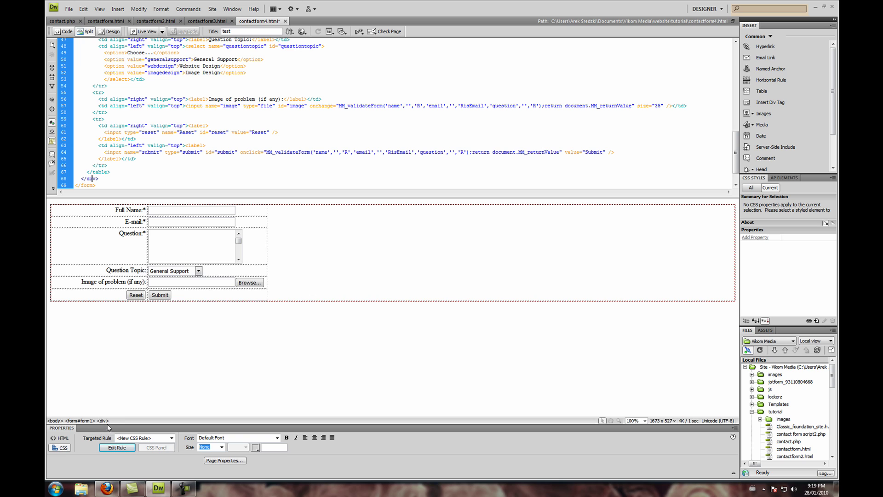
pyautogui.click(117, 448)
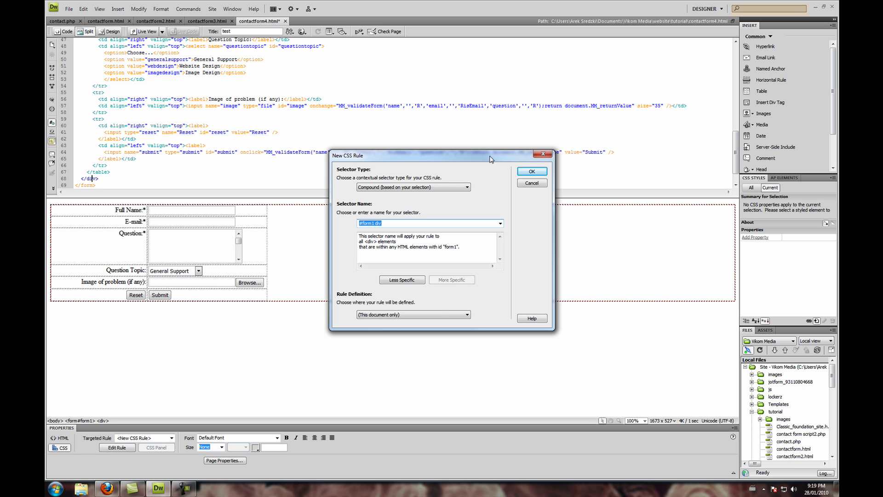
# Accept the #form1 div selector and preview center text alignment under Block.
pyautogui.click(535, 172)
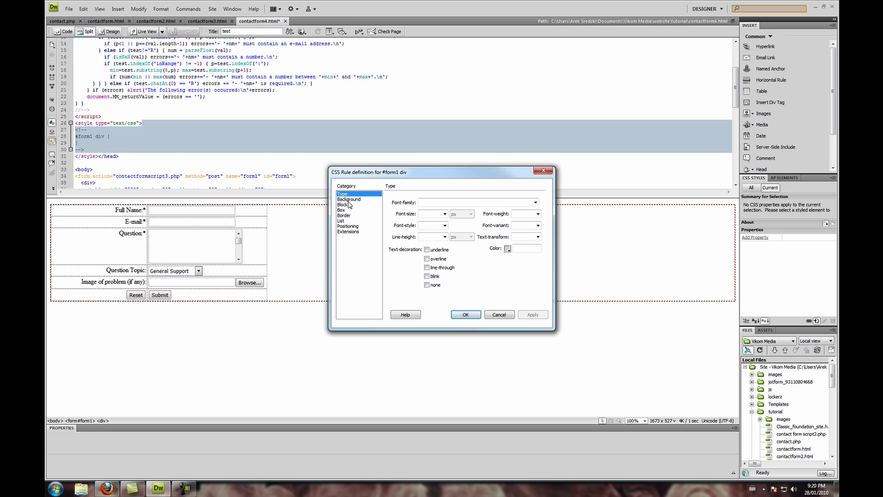
pyautogui.click(344, 204)
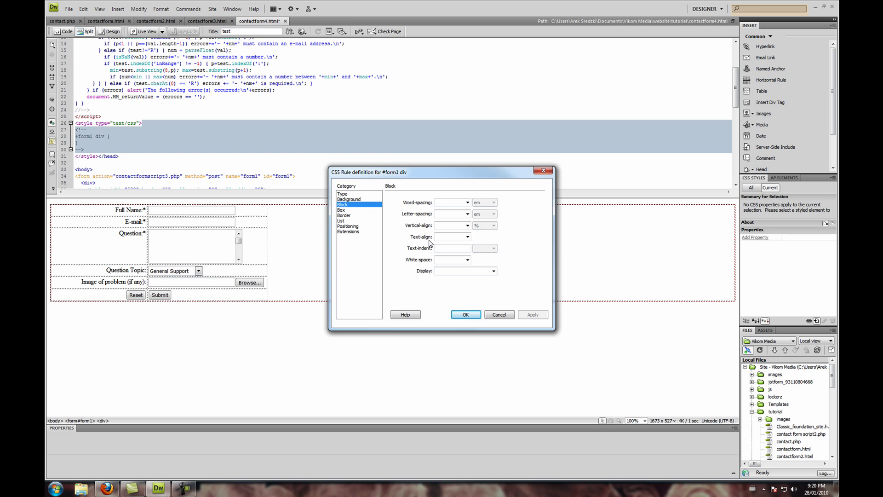
pyautogui.click(466, 237)
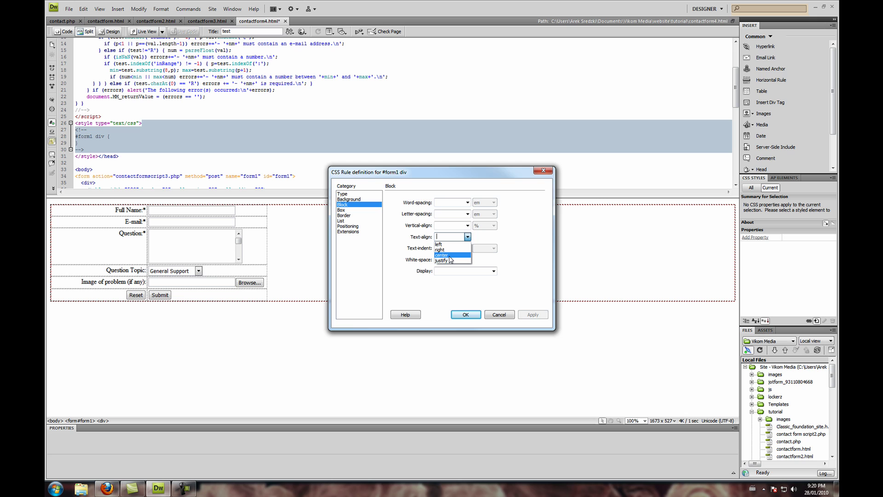
pyautogui.click(445, 255)
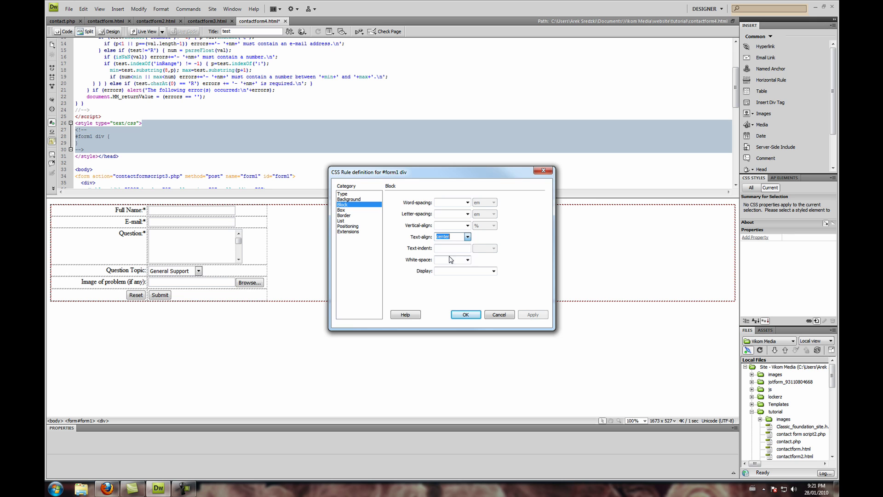
pyautogui.click(533, 315)
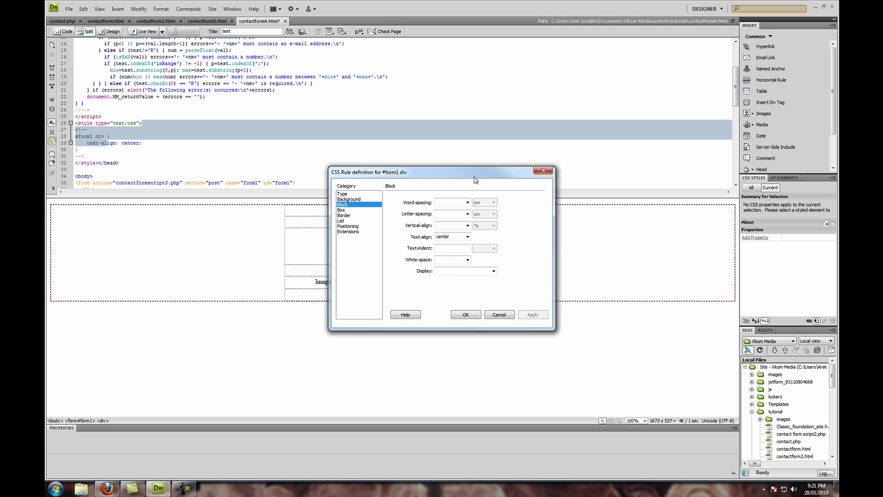
# Compare left and right text alignment, then confirm text-align: right for the rule.
pyautogui.moveTo(476, 172); pyautogui.dragTo(666, 200)
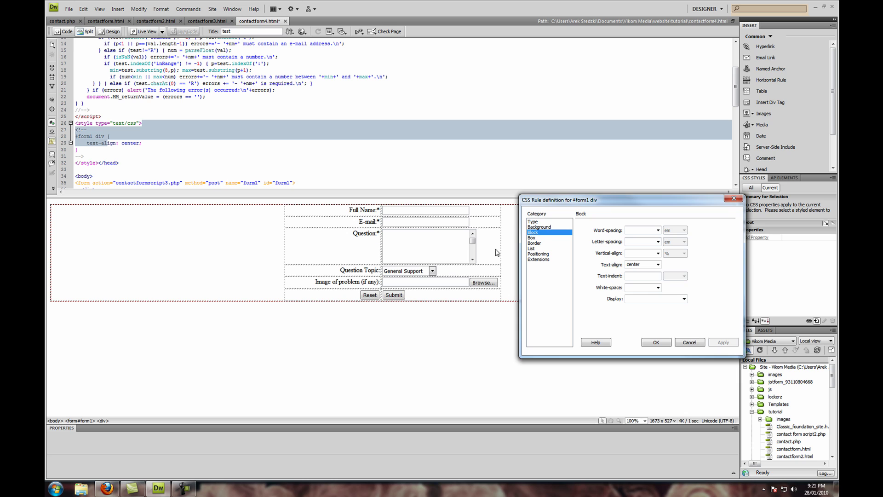
pyautogui.click(657, 265)
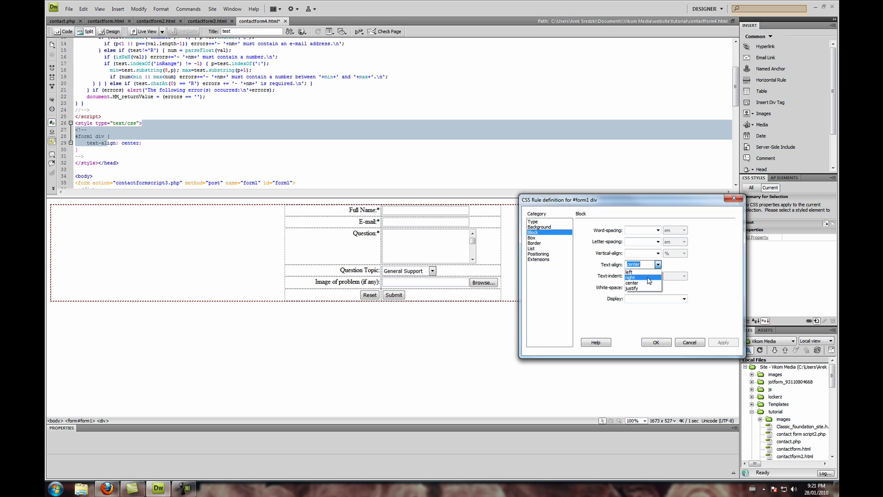
pyautogui.click(640, 273)
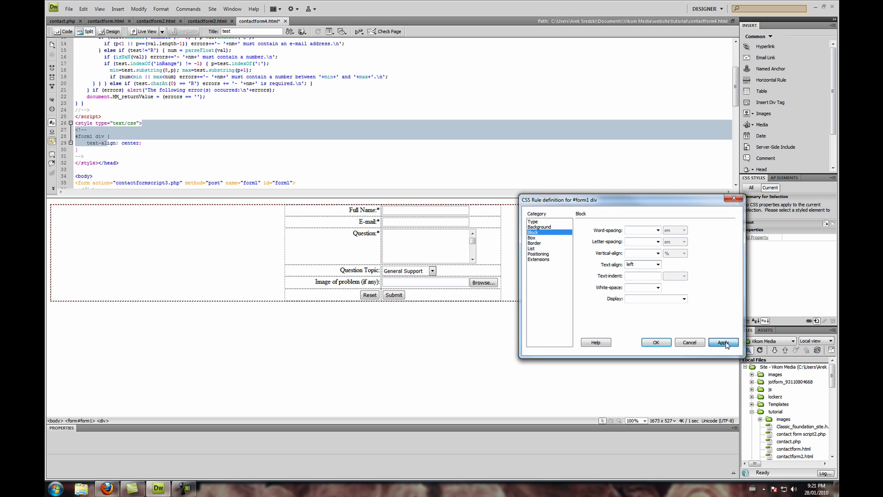
pyautogui.click(723, 342)
pyautogui.click(657, 265)
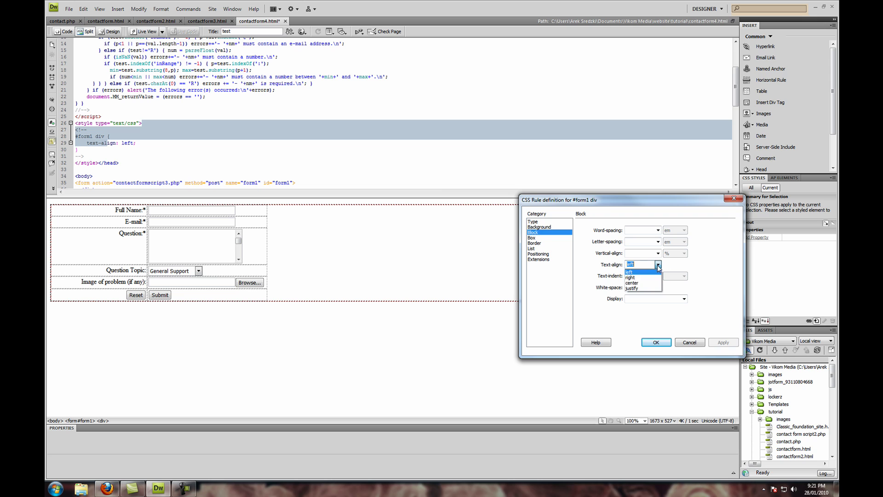
pyautogui.click(640, 279)
pyautogui.click(723, 343)
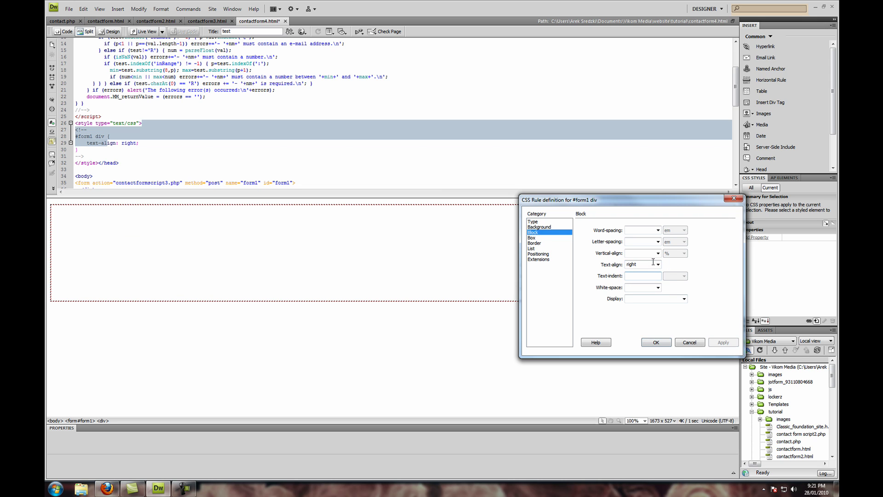
pyautogui.moveTo(670, 200); pyautogui.dragTo(443, 223)
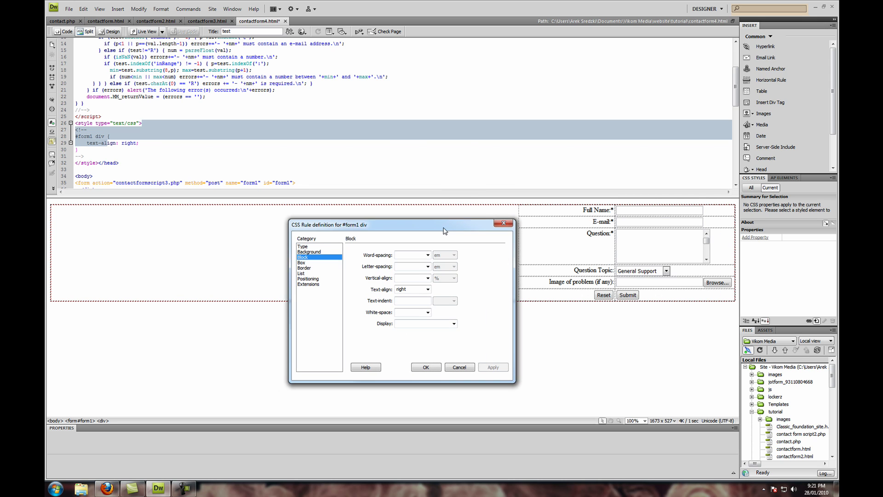
pyautogui.click(432, 289)
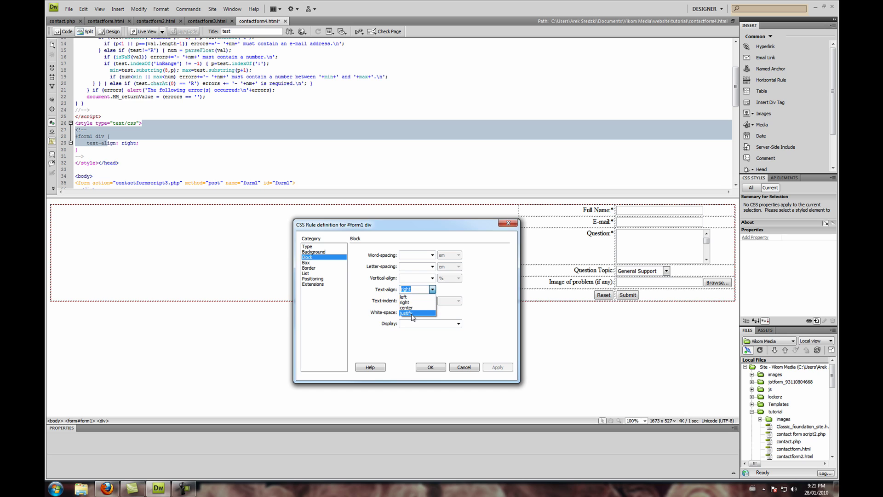
pyautogui.click(512, 297)
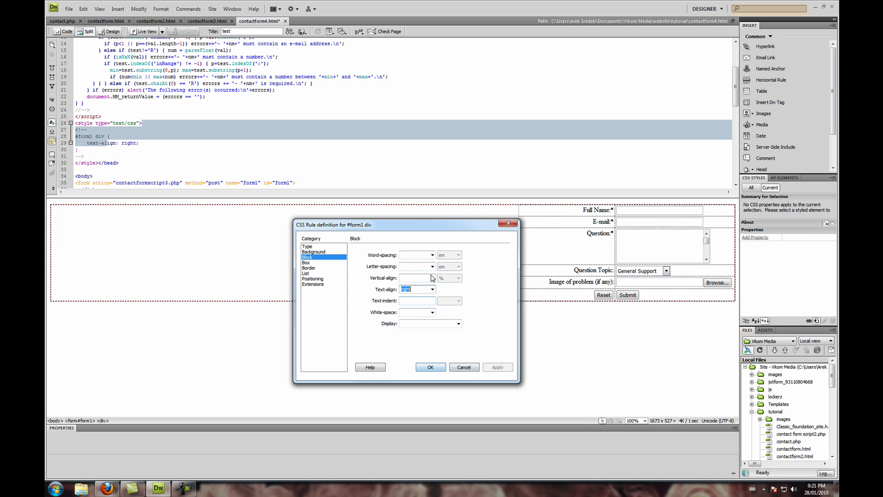
pyautogui.click(430, 367)
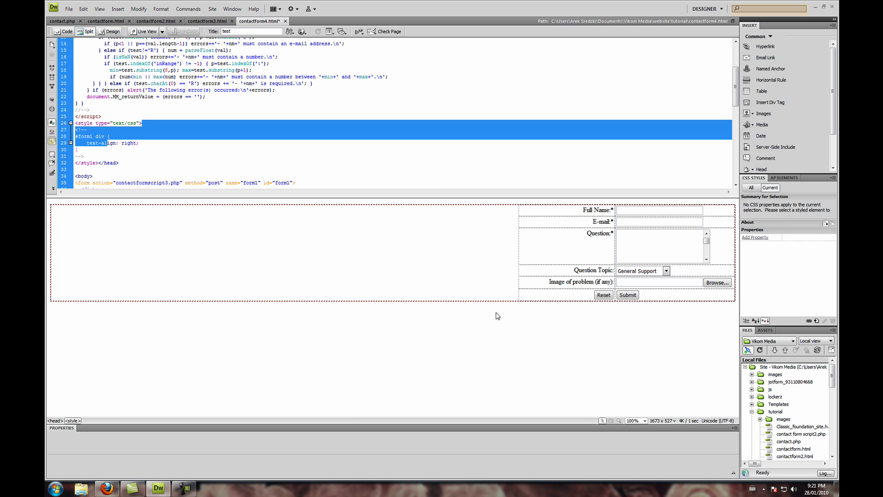
# Place the caret after the contact form table and collapse the tutorial folder in Files.
pyautogui.click(481, 208)
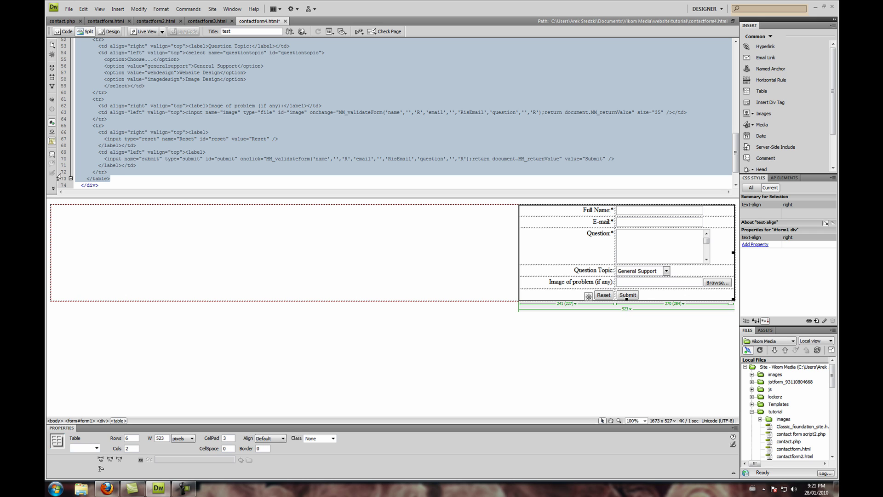
pyautogui.click(142, 181)
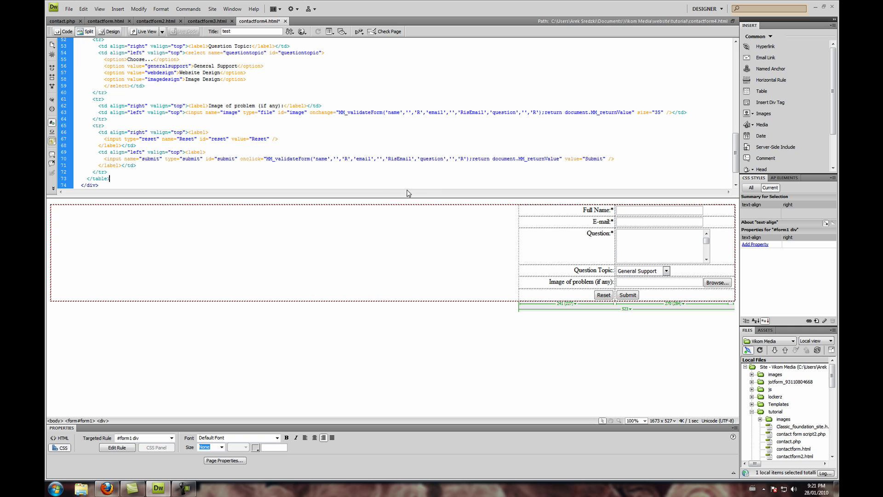
pyautogui.click(778, 404)
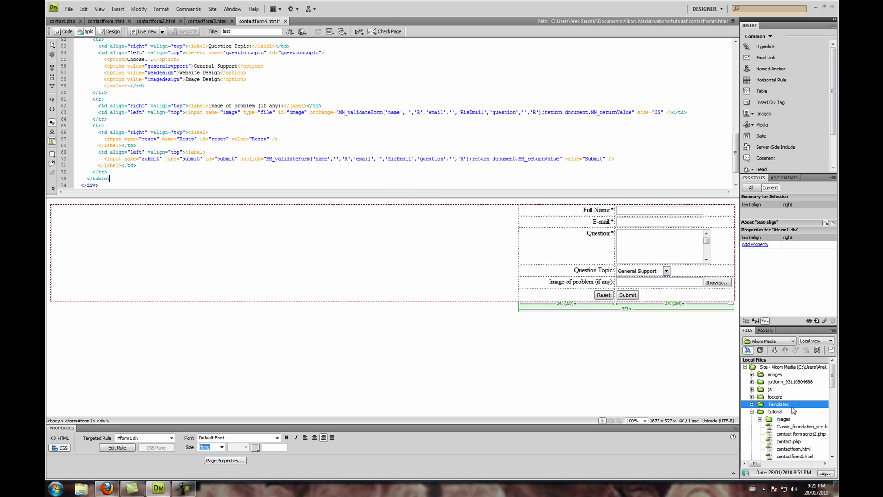
pyautogui.click(752, 412)
pyautogui.scroll(-3, 759, 407)
pyautogui.scroll(-3, 766, 405)
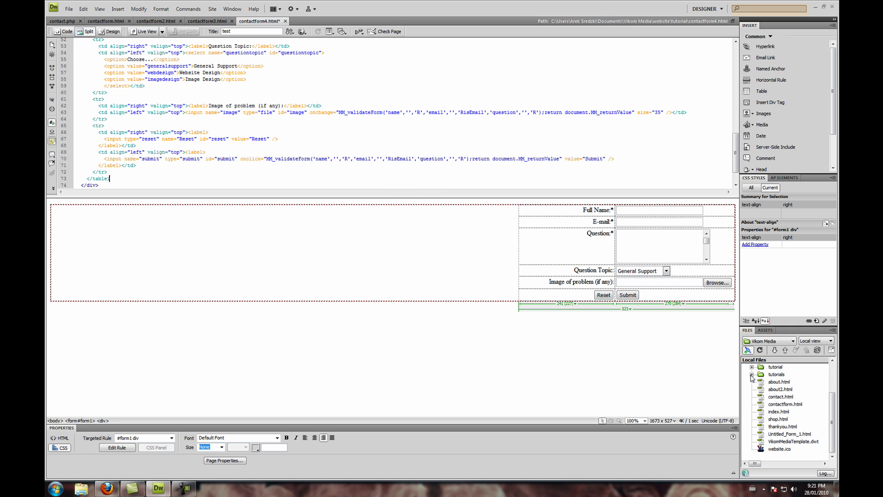
# Open the site's index.html home page from the Files panel.
pyautogui.doubleClick(778, 411)
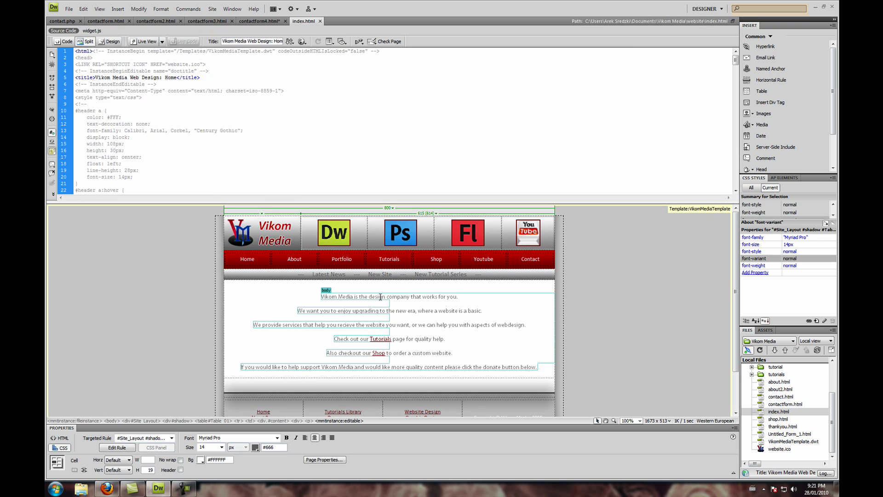
pyautogui.tripleClick(388, 297)
pyautogui.click(535, 367)
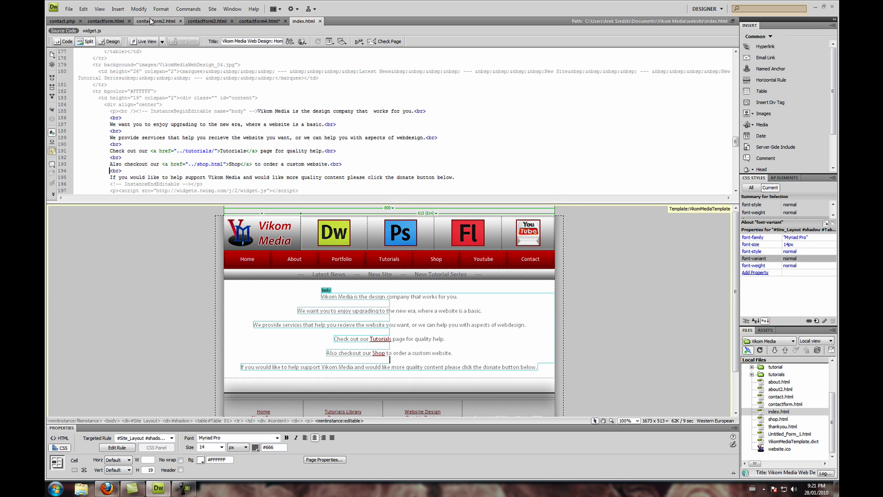
# In contactform4.html, select all of the page's code.
pyautogui.click(259, 21)
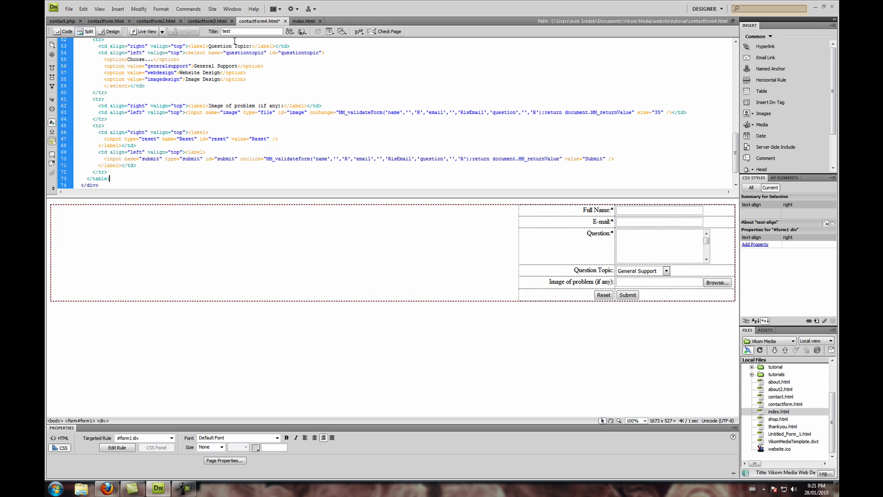
pyautogui.click(141, 179)
pyautogui.click(170, 174)
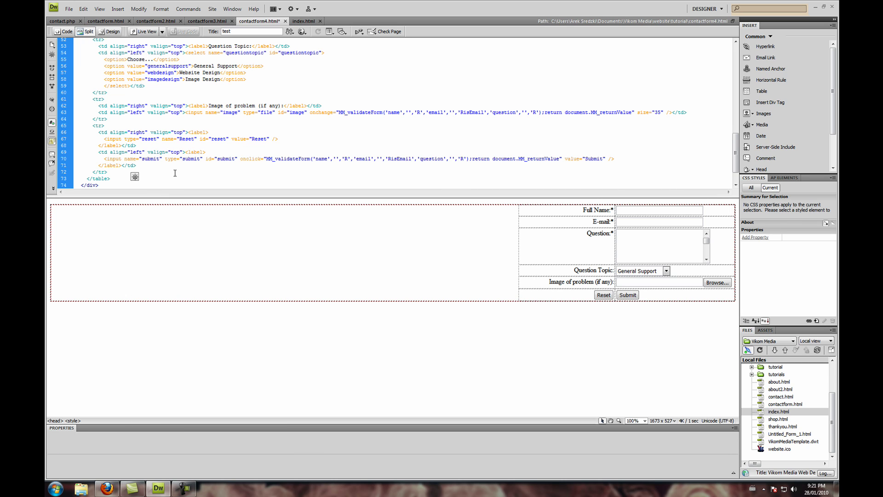
pyautogui.hotkey('ctrl', 'a')
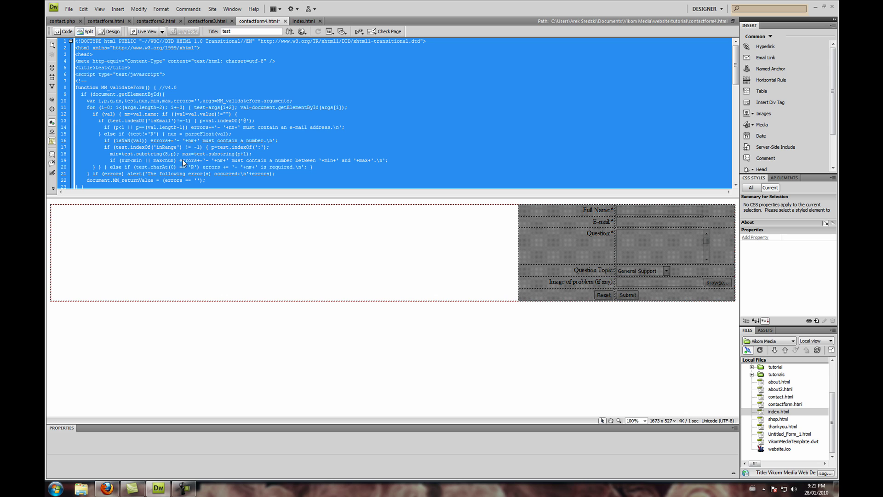
# Paste the contact form code into index.html and refresh Design view with F5.
pyautogui.click(304, 21)
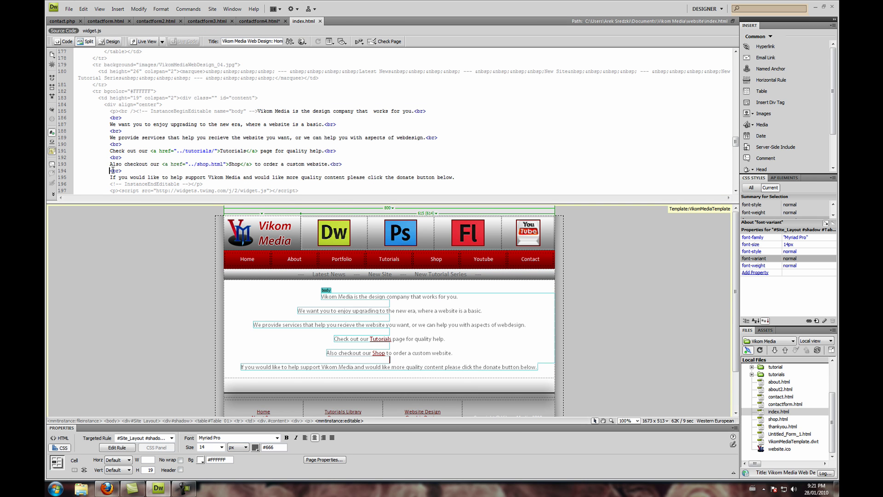
pyautogui.hotkey('ctrl', 'v')
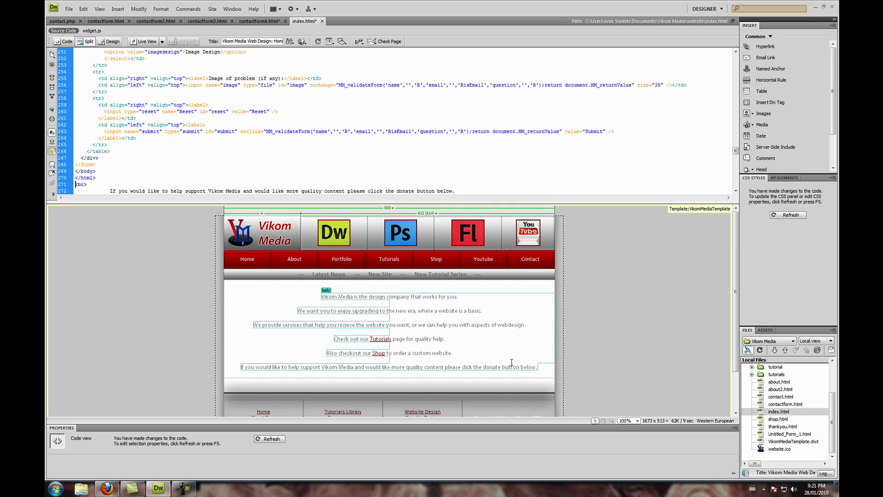
pyautogui.press('F5')
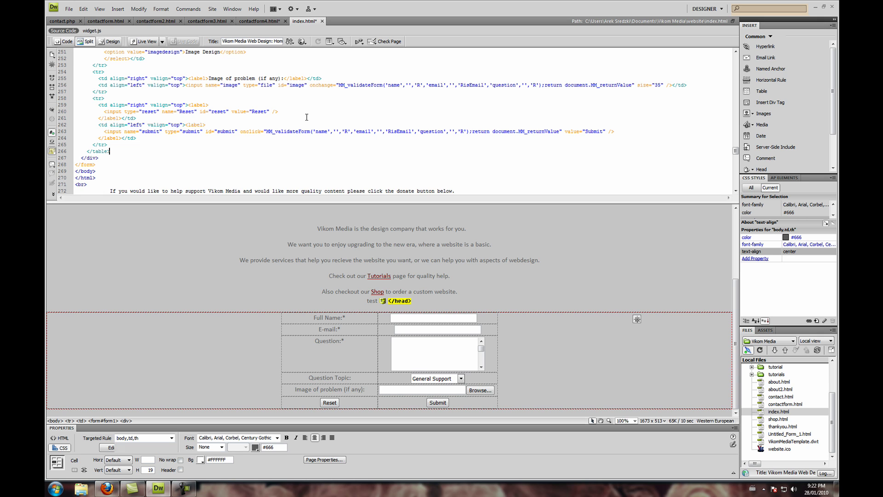
pyautogui.scroll(5, 306, 118)
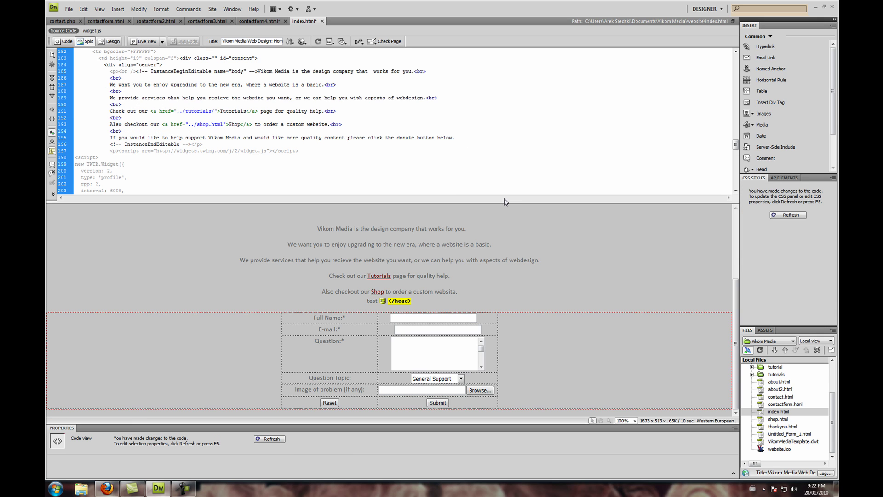
pyautogui.click(541, 317)
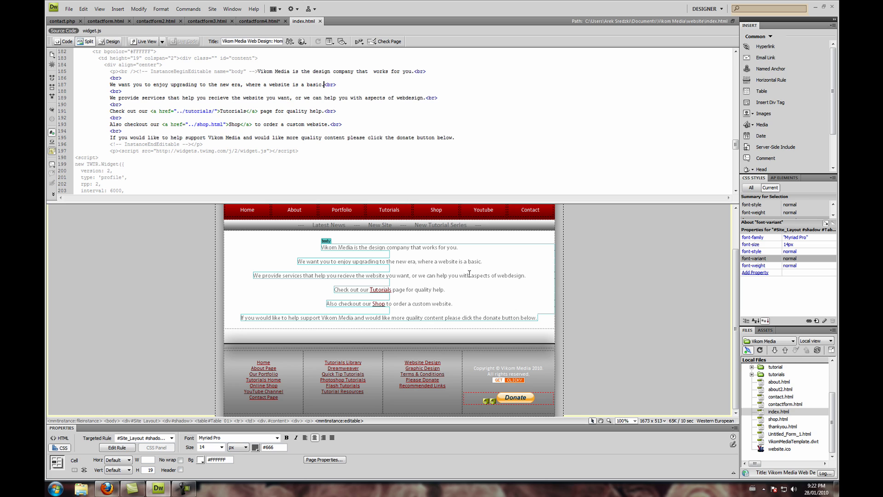
pyautogui.click(390, 311)
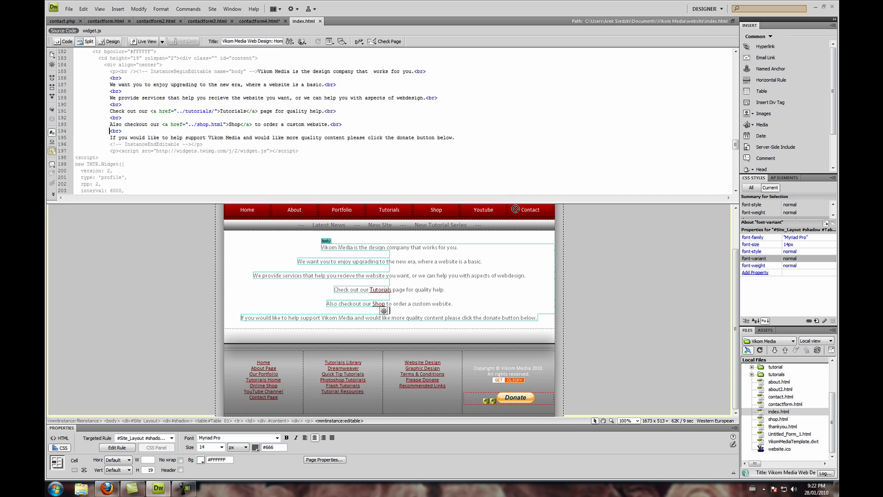
pyautogui.scroll(3, 441, 395)
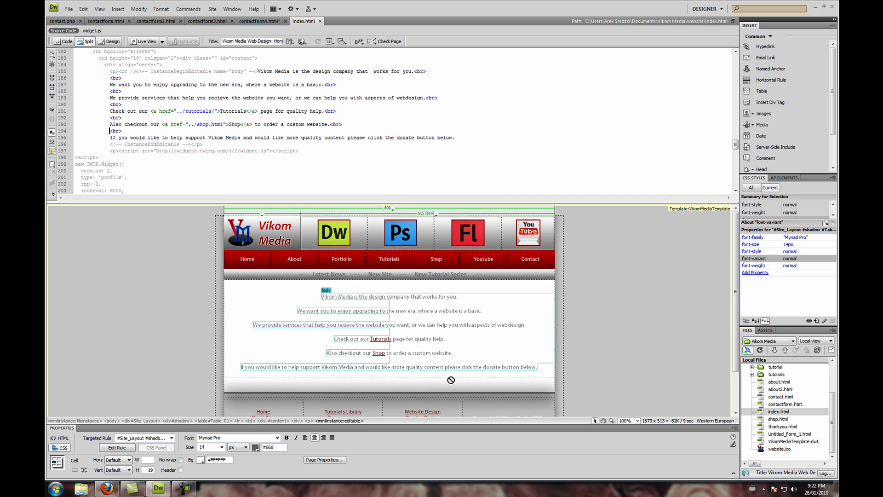
pyautogui.scroll(-3, 559, 357)
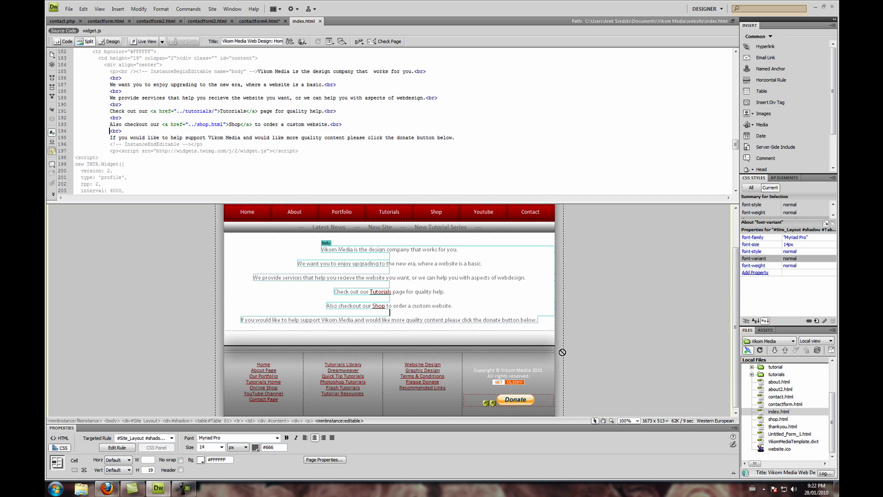